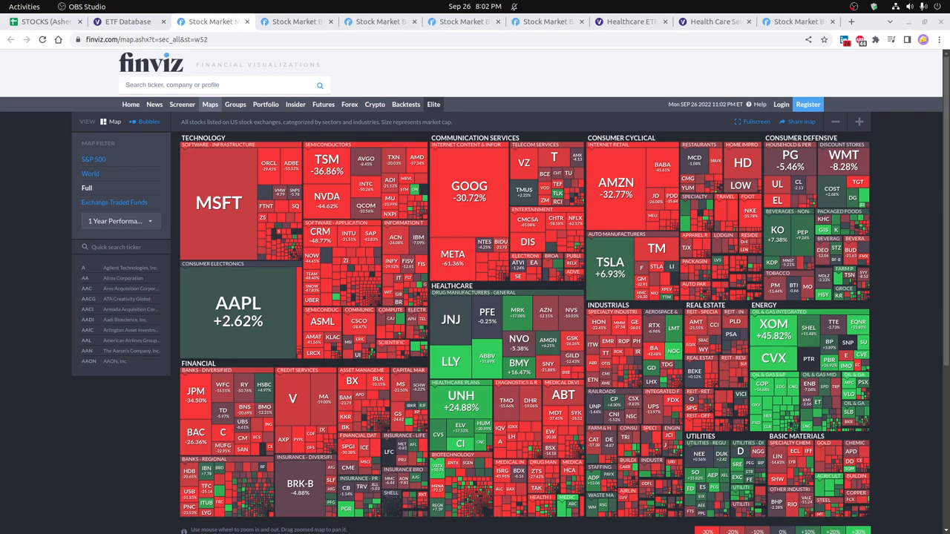
{"action": "scroll", "coordinate": [888, 376], "scroll_direction": "down", "scroll_amount": 1}
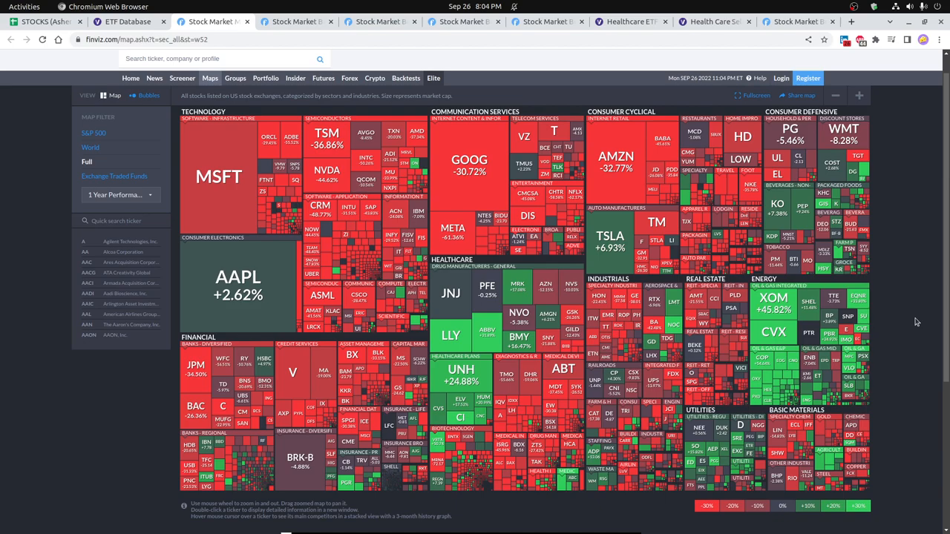
- Switch to the Finviz tab with the S&P 500 sales-by-sector bubble chart
{"action": "key", "text": "ctrl+Tab"}
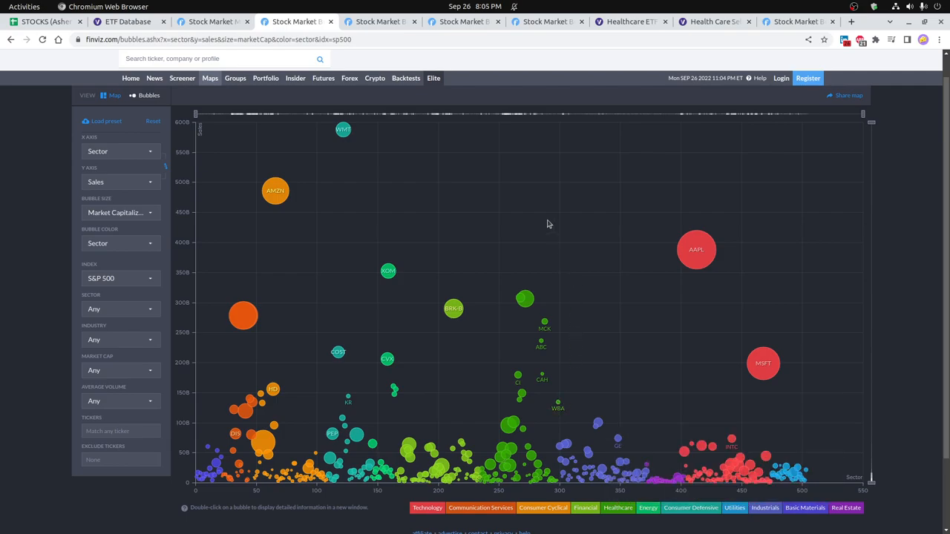
- Switch to the healthcare bubble chart of one-year performance versus average dollar volume
{"action": "key", "text": "ctrl+Tab"}
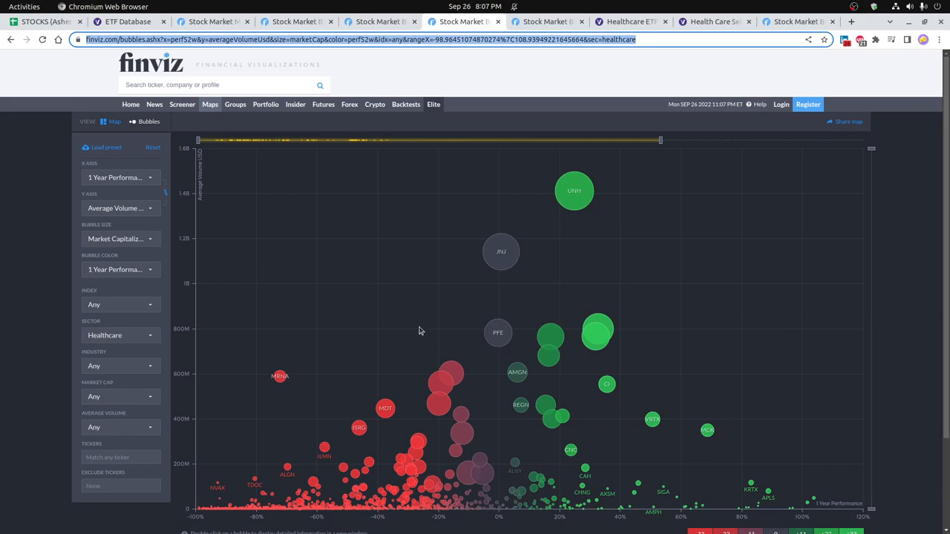
{"action": "scroll", "coordinate": [428, 324], "scroll_direction": "down", "scroll_amount": 1}
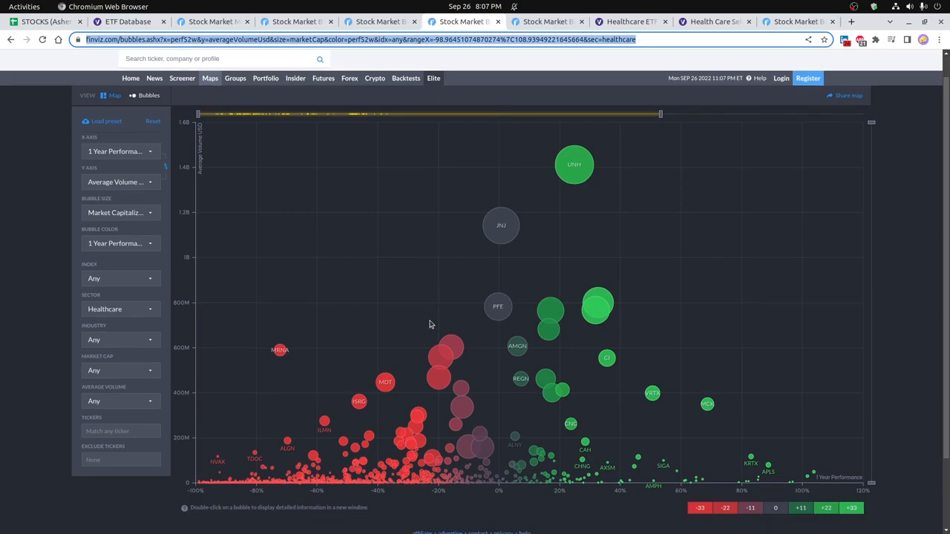
- Return to the STOCKS spreadsheet and unhide the # of ETFs column E beside the assets table
{"action": "key", "text": "ctrl+1"}
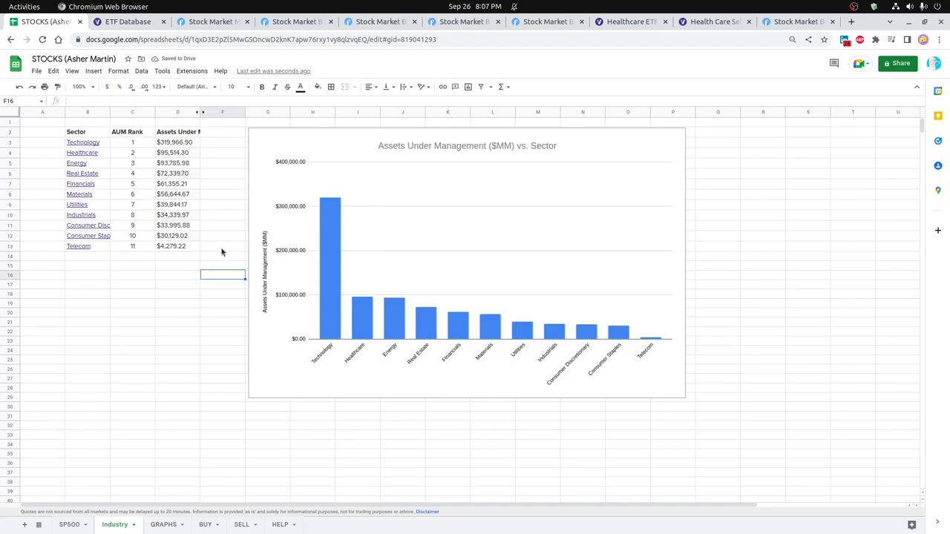
{"action": "left_click", "coordinate": [202, 112]}
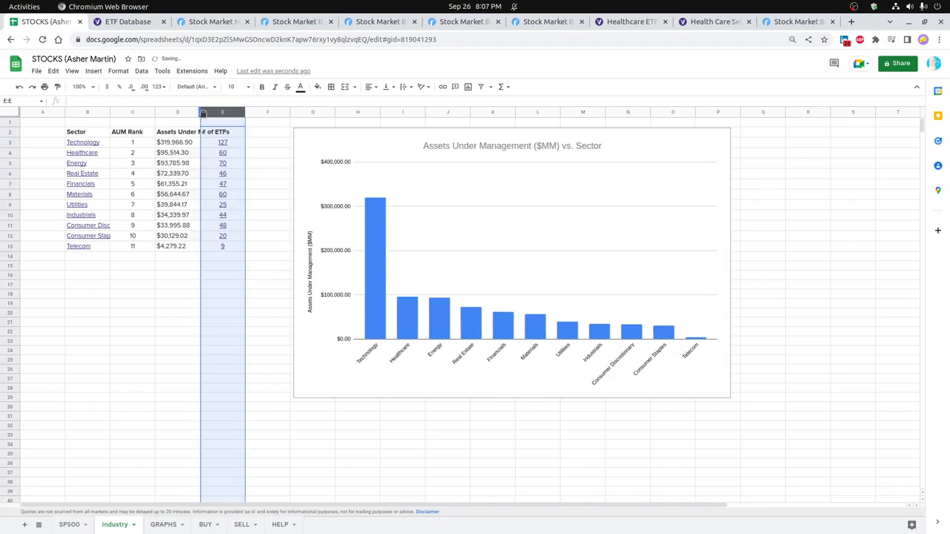
{"action": "mouse_move", "coordinate": [222, 163]}
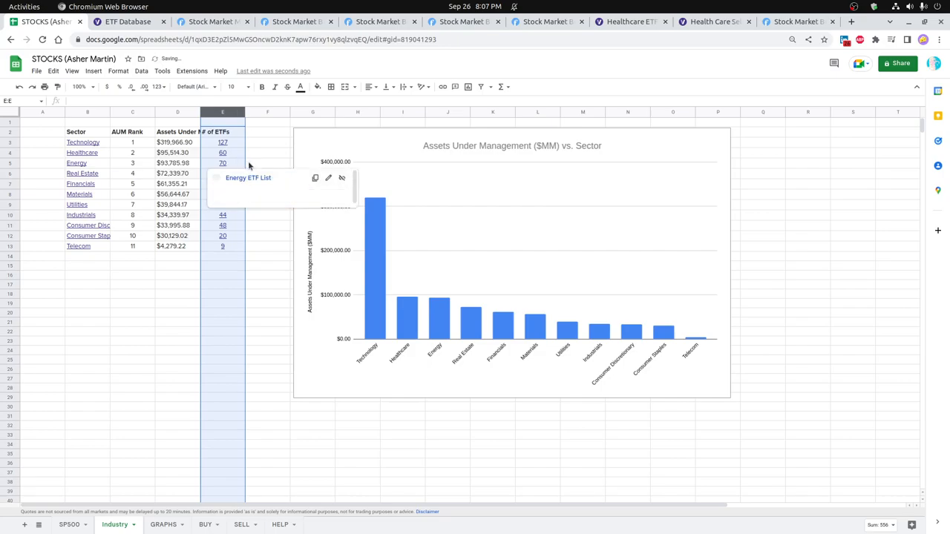
{"action": "left_click", "coordinate": [257, 153]}
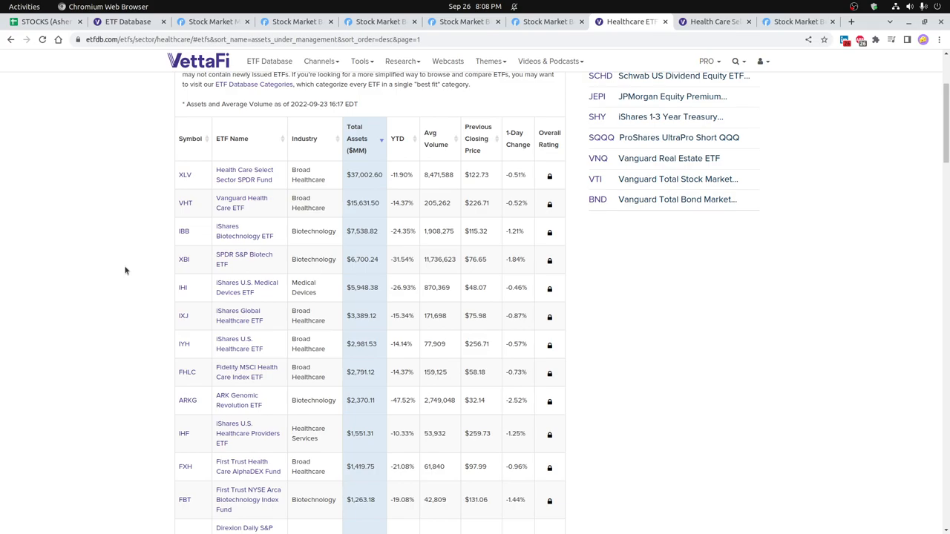
- Switch to the ETF Database tab listing XLV's top 15 holdings
{"action": "key", "text": "ctrl+Tab"}
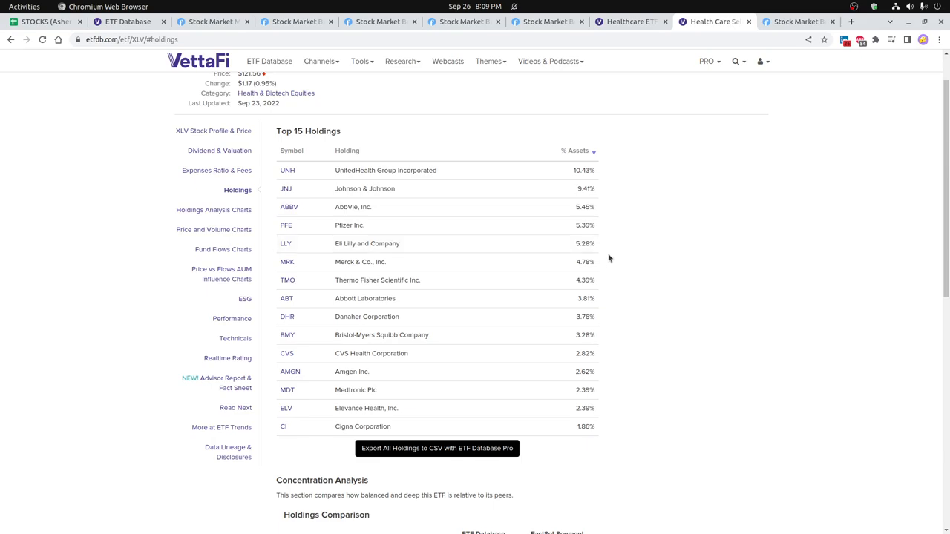
{"action": "scroll", "coordinate": [610, 241], "scroll_direction": "up", "scroll_amount": 2}
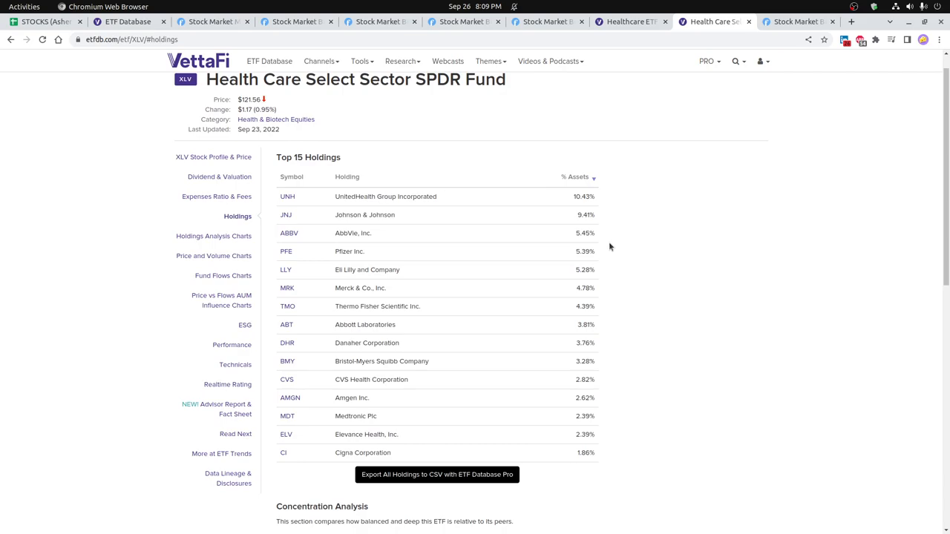
{"action": "scroll", "coordinate": [608, 241], "scroll_direction": "down", "scroll_amount": 1}
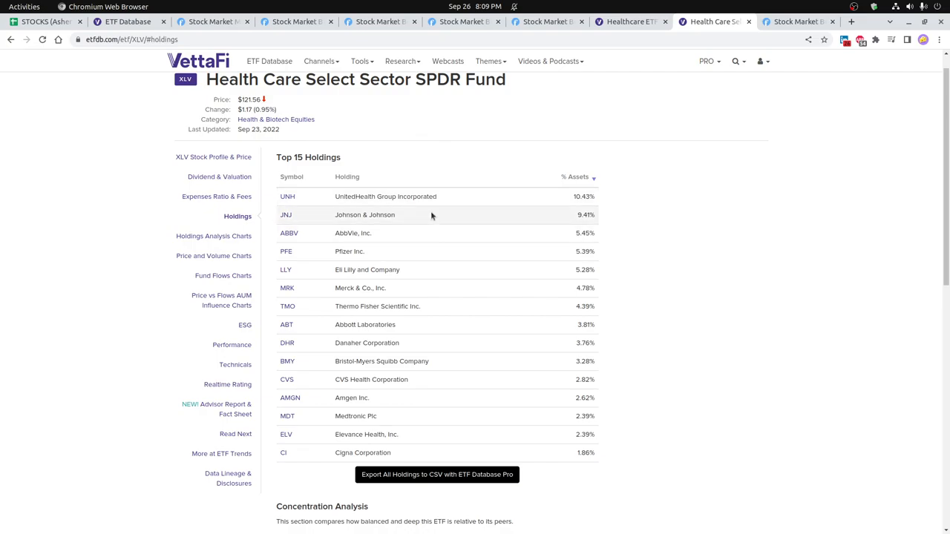
- Bring the XLV monthly chart window forward and enlarge the MACD study across the lower pane
{"action": "key", "text": "alt+Tab"}
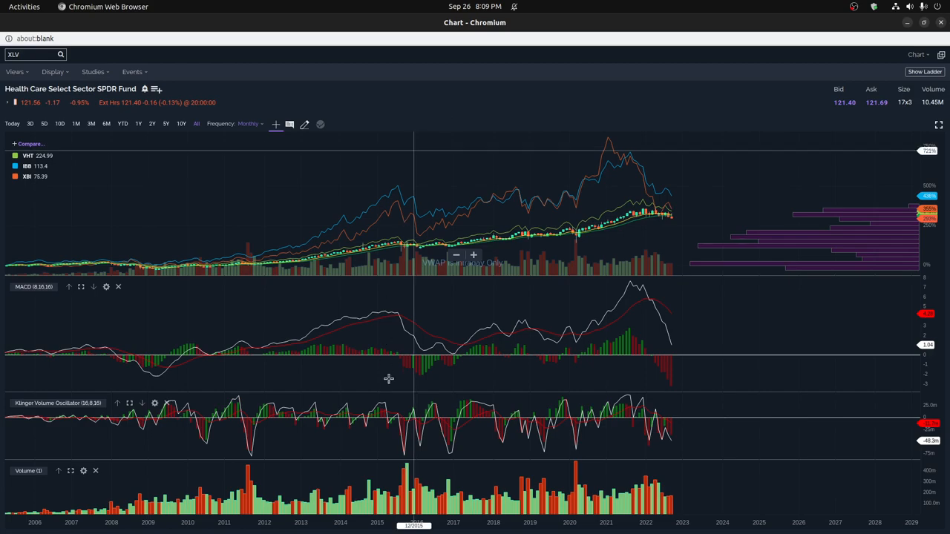
{"action": "left_click", "coordinate": [81, 287]}
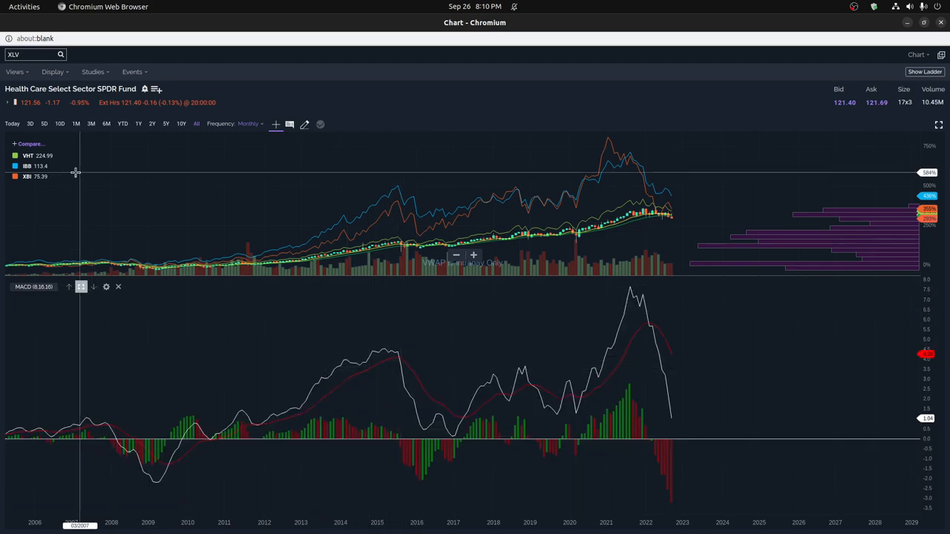
{"action": "mouse_move", "coordinate": [35, 156]}
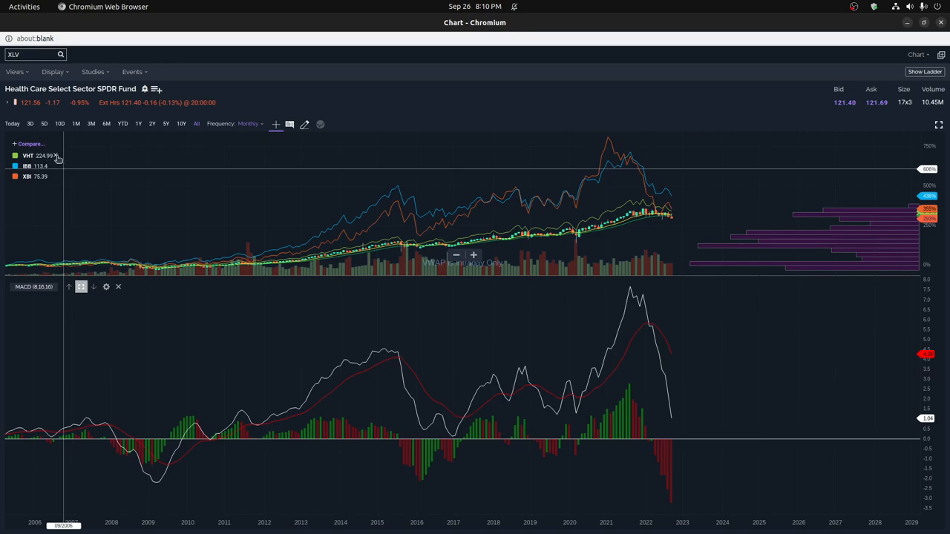
- Remove the VHT, IBB and XBI comparison lines from the XLV chart
{"action": "left_click", "coordinate": [58, 156]}
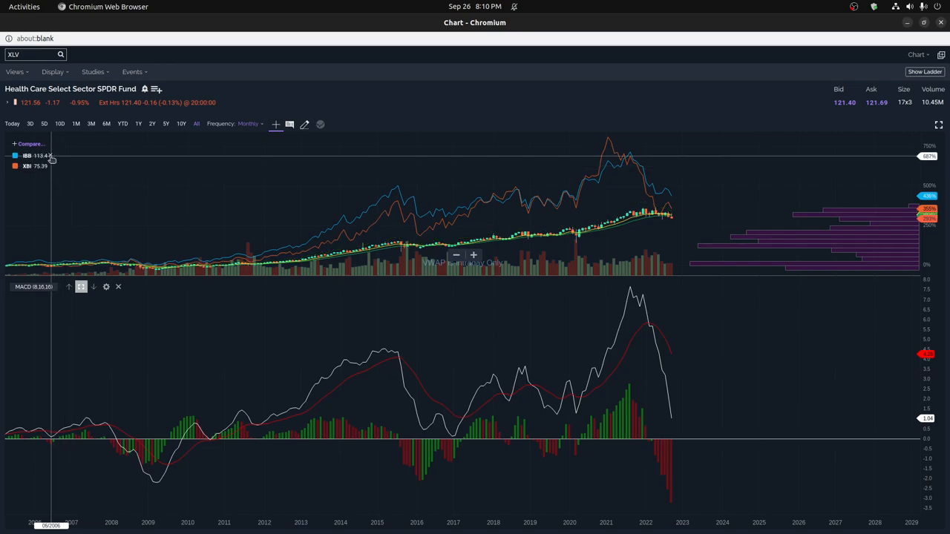
{"action": "left_click", "coordinate": [52, 157]}
{"action": "left_click", "coordinate": [52, 157]}
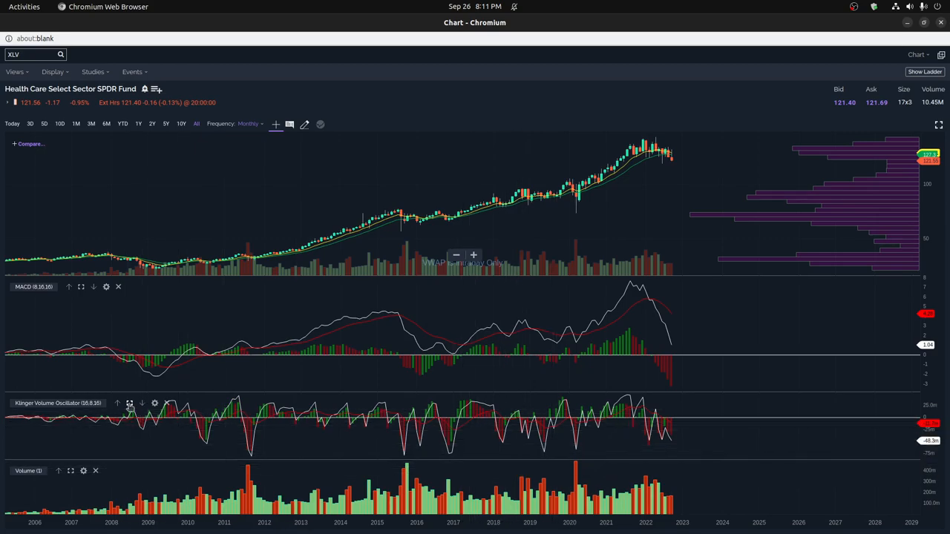
{"action": "left_click", "coordinate": [129, 402]}
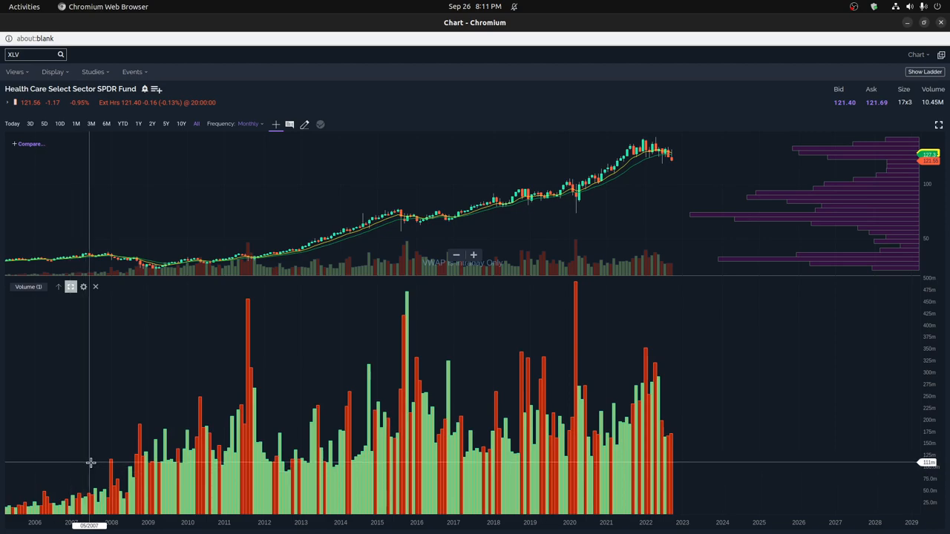
{"action": "left_click", "coordinate": [71, 287]}
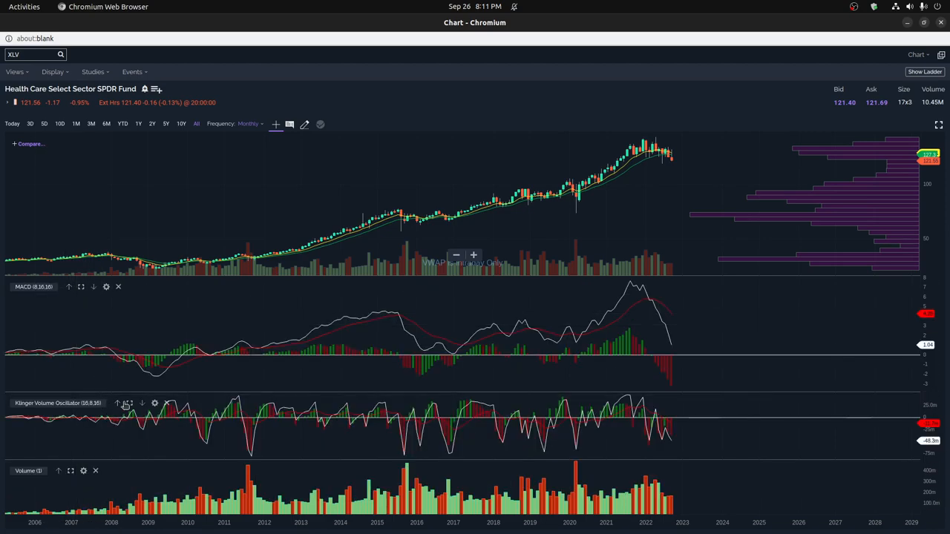
{"action": "left_click", "coordinate": [130, 403]}
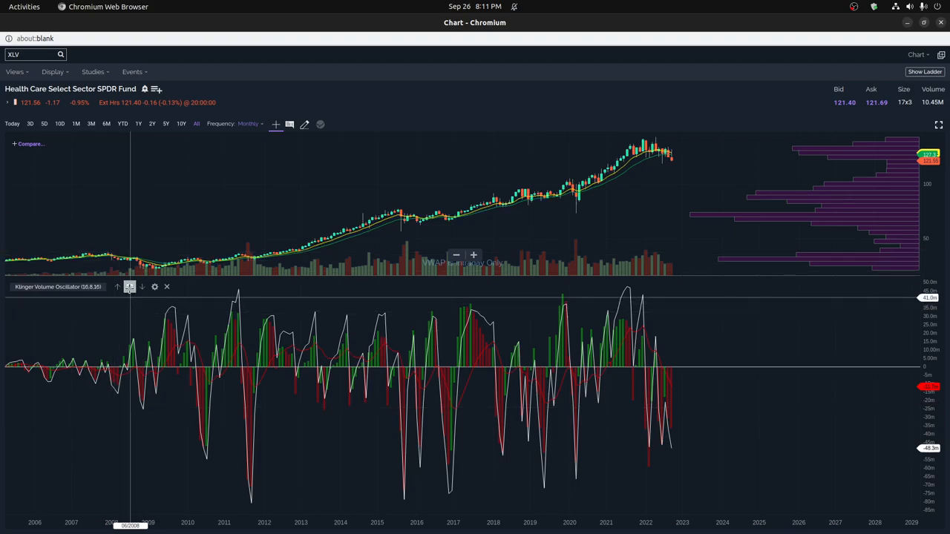
{"action": "left_click", "coordinate": [129, 287]}
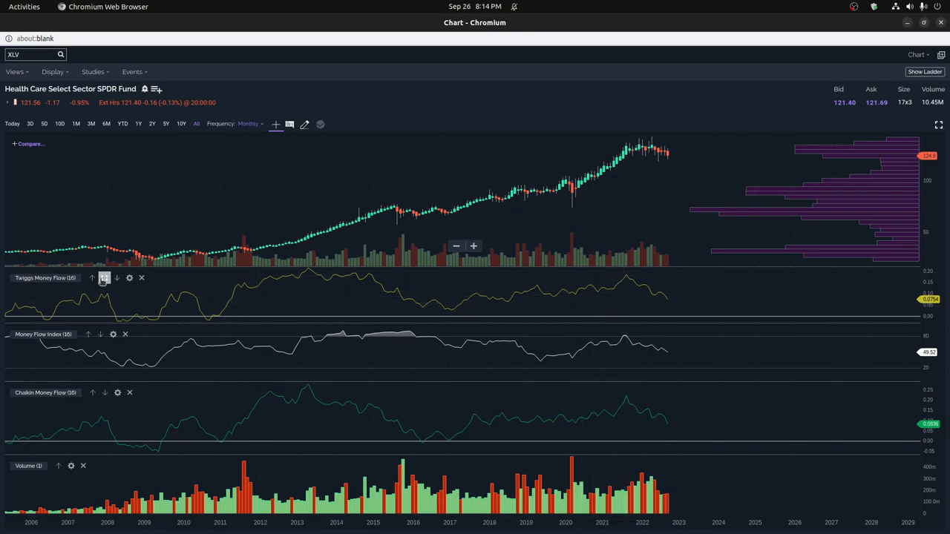
- Enlarge the Twiggs Money Flow panel below the XLV price chart
{"action": "left_click", "coordinate": [104, 279]}
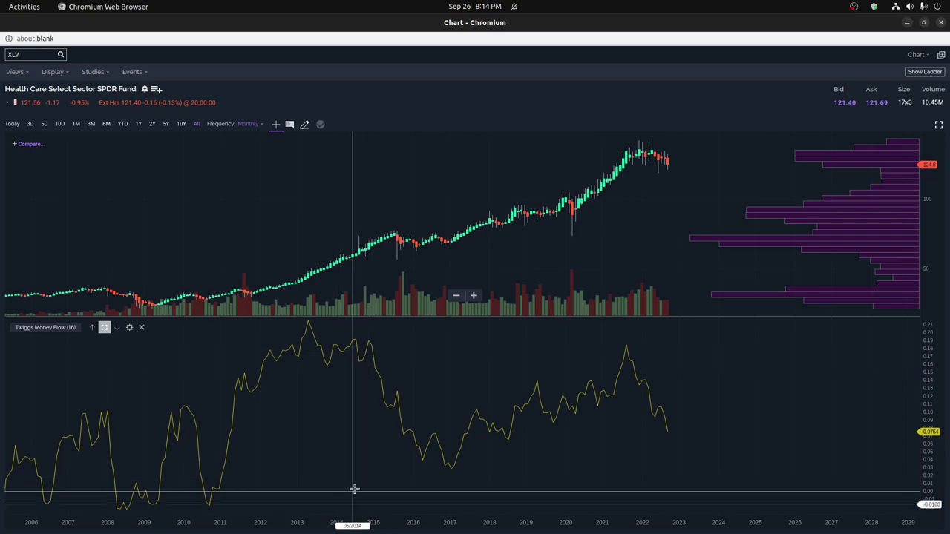
{"action": "scroll", "coordinate": [393, 478], "scroll_direction": "up", "scroll_amount": 1}
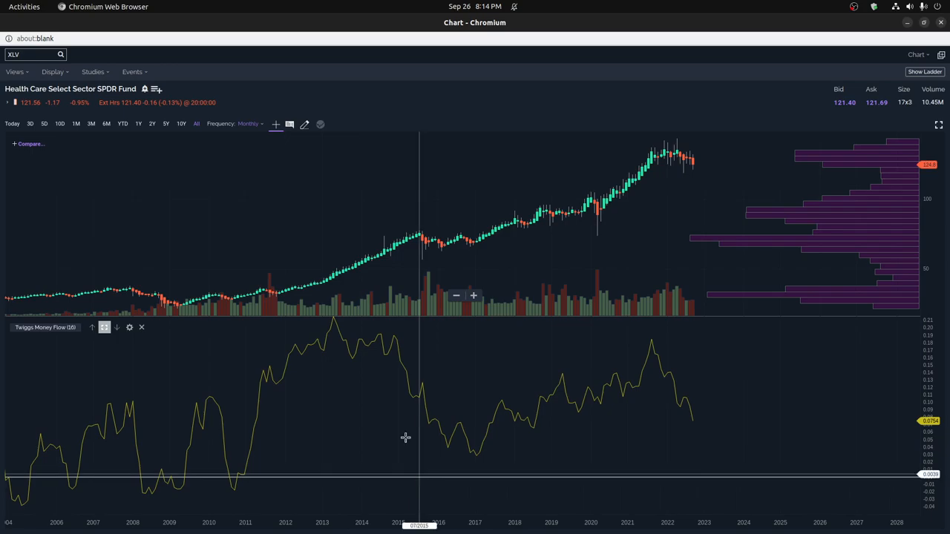
{"action": "scroll", "coordinate": [405, 436], "scroll_direction": "up", "scroll_amount": 1}
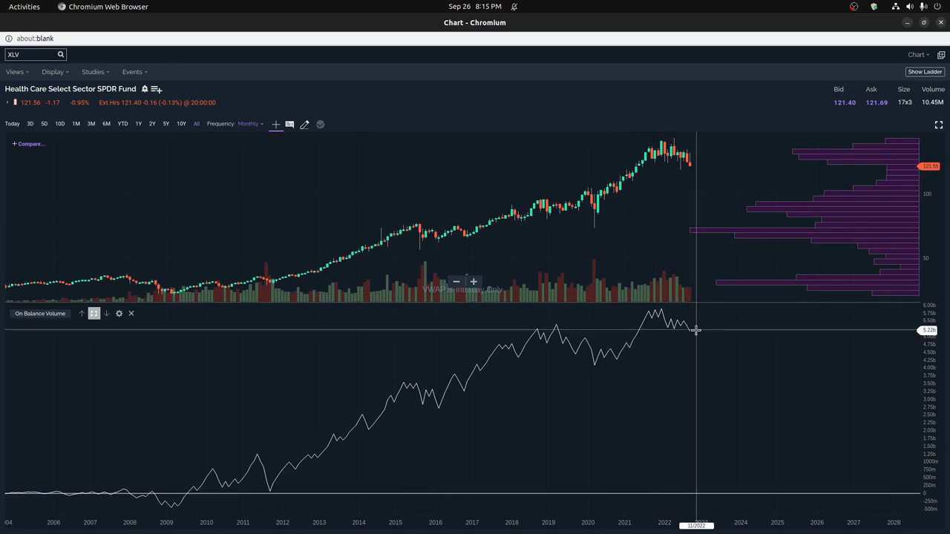
- Restore the On Balance Volume panel so all study panels show together
{"action": "left_click", "coordinate": [94, 313]}
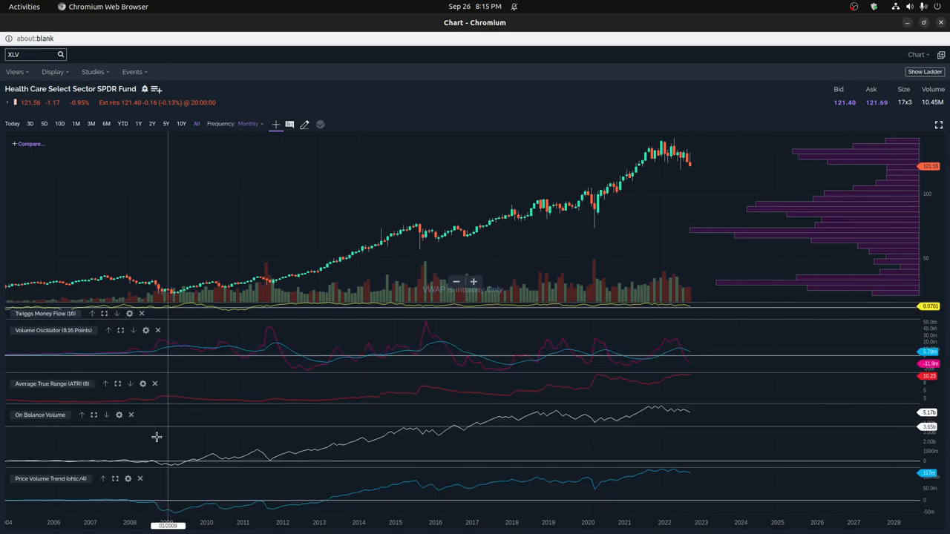
- Enlarge the Price Volume Trend panel for review, then return to the sector spreadsheet window
{"action": "left_click", "coordinate": [115, 479]}
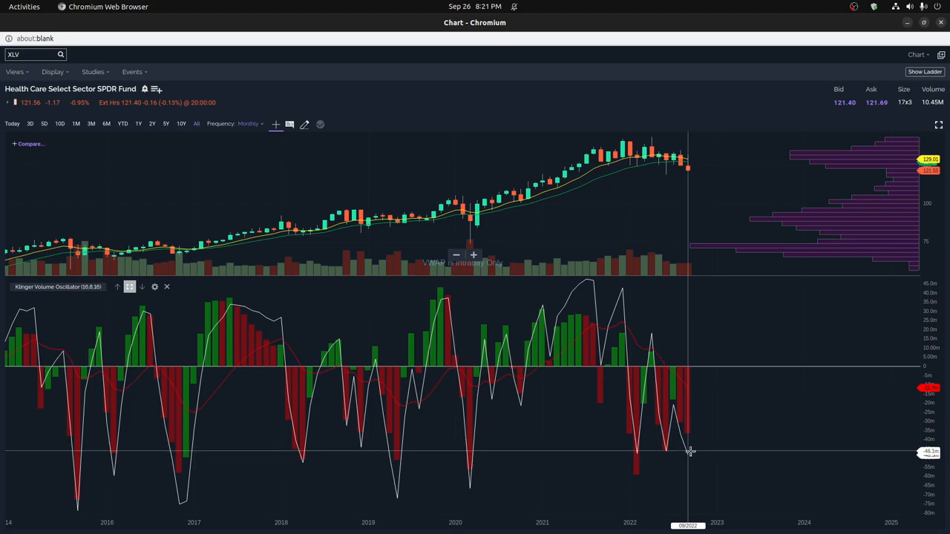
{"action": "key", "text": "alt+Tab"}
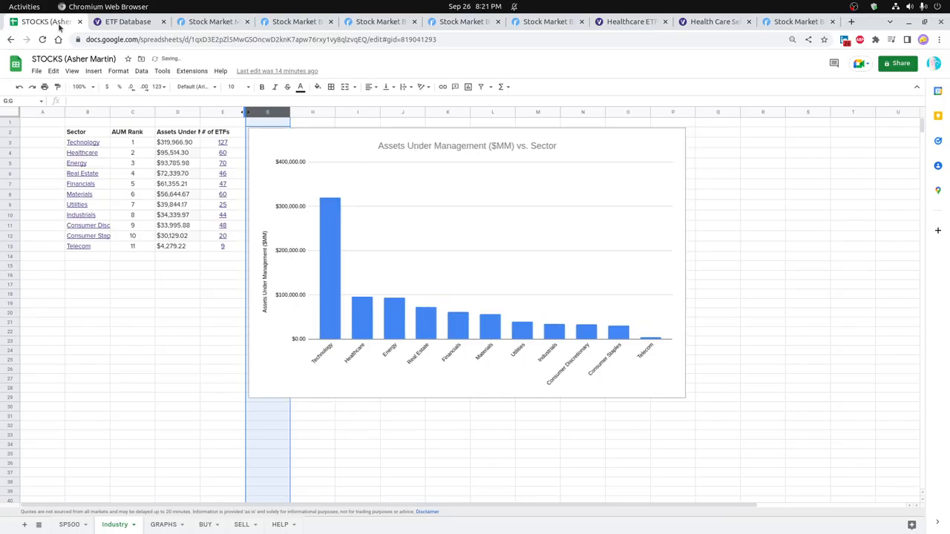
- Narrow the empty column and move it before the # of ETFs column, landing on cell E1
{"action": "left_click_drag", "start_coordinate": [244, 111], "coordinate": [231, 111]}
{"action": "left_click", "coordinate": [232, 111]}
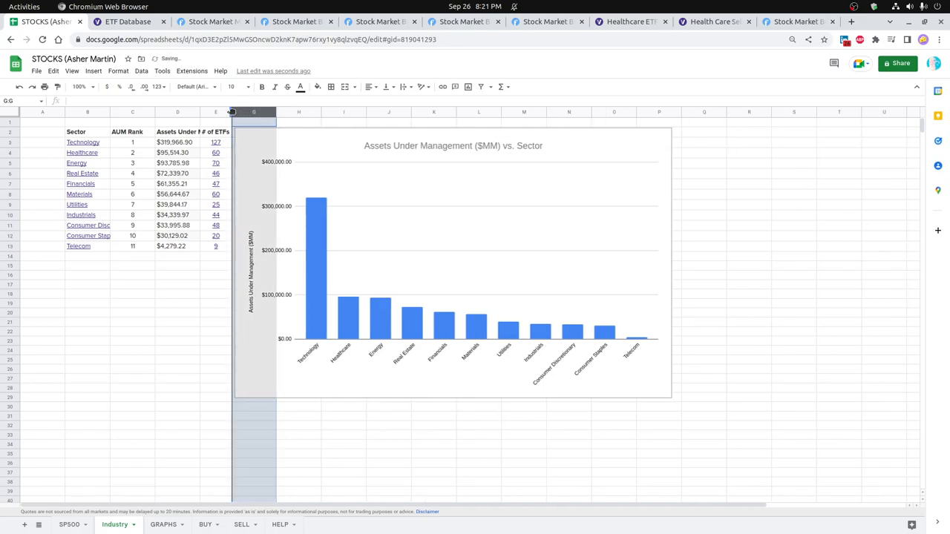
{"action": "left_click_drag", "start_coordinate": [232, 112], "coordinate": [223, 112]}
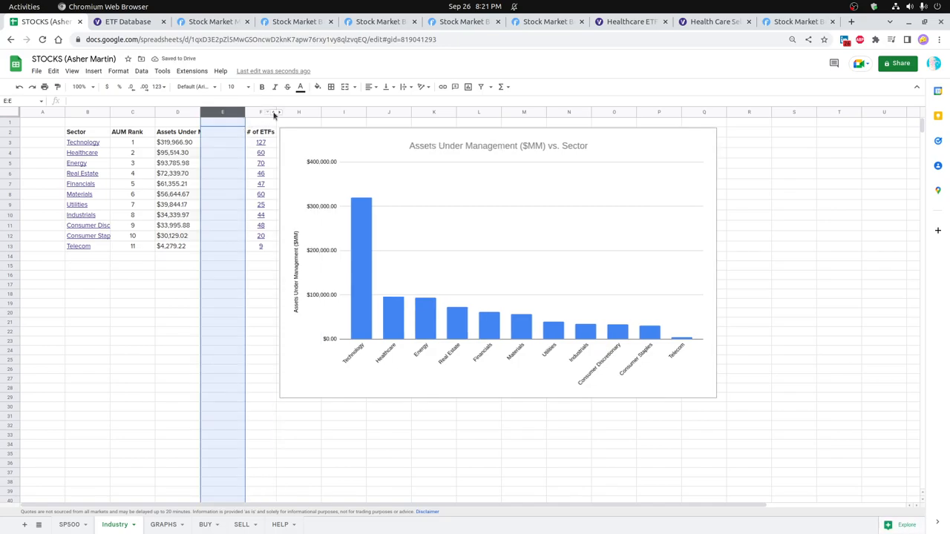
{"action": "left_click", "coordinate": [274, 113]}
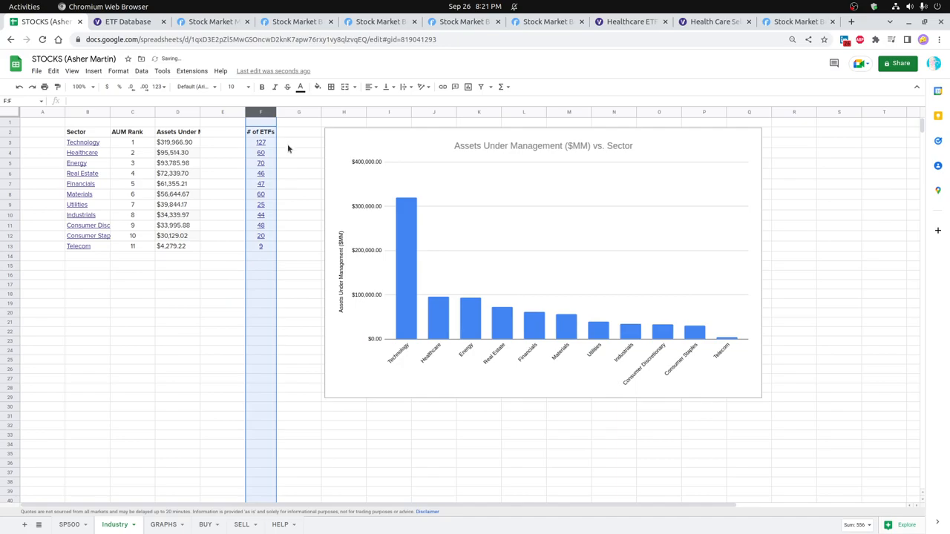
{"action": "left_click", "coordinate": [232, 127]}
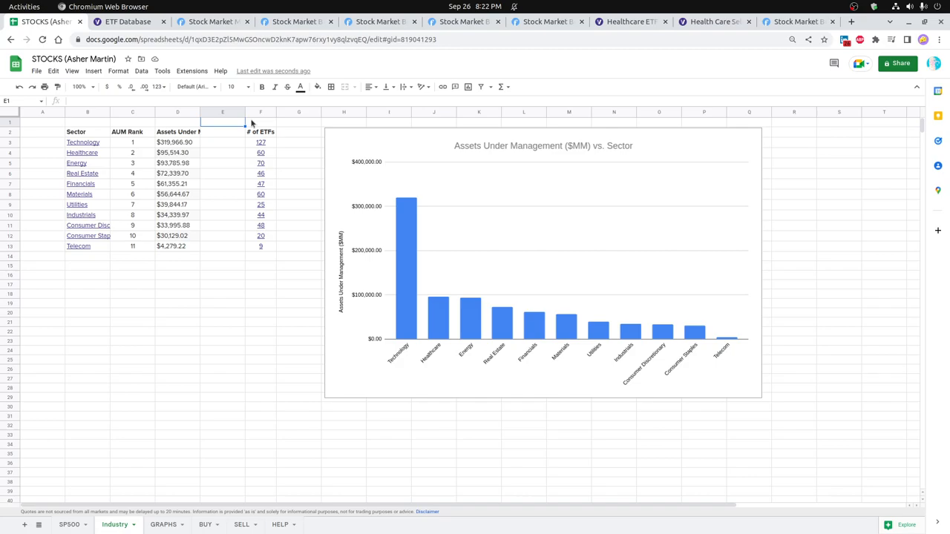
- Switch to the Finviz stock market map tab
{"action": "left_click", "coordinate": [199, 21]}
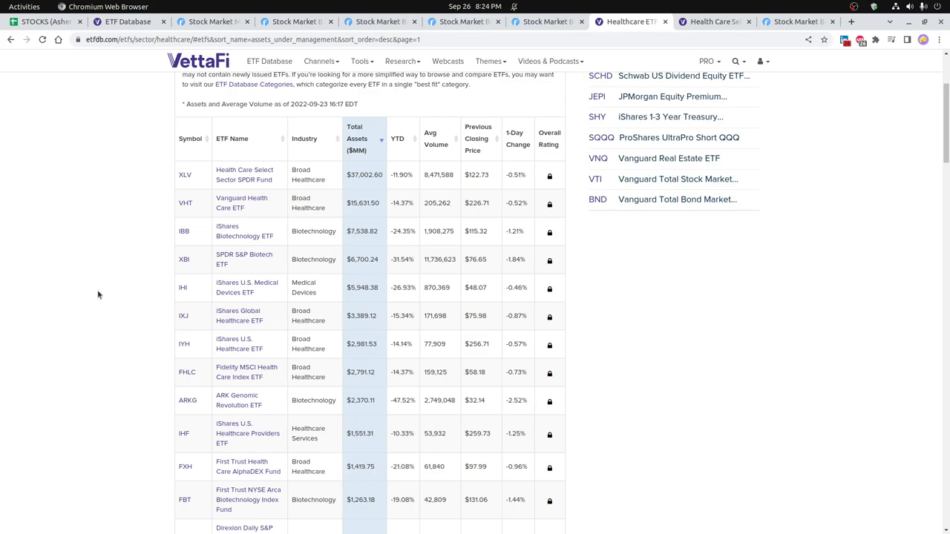
{"action": "left_click", "coordinate": [128, 22]}
{"action": "left_click", "coordinate": [211, 21]}
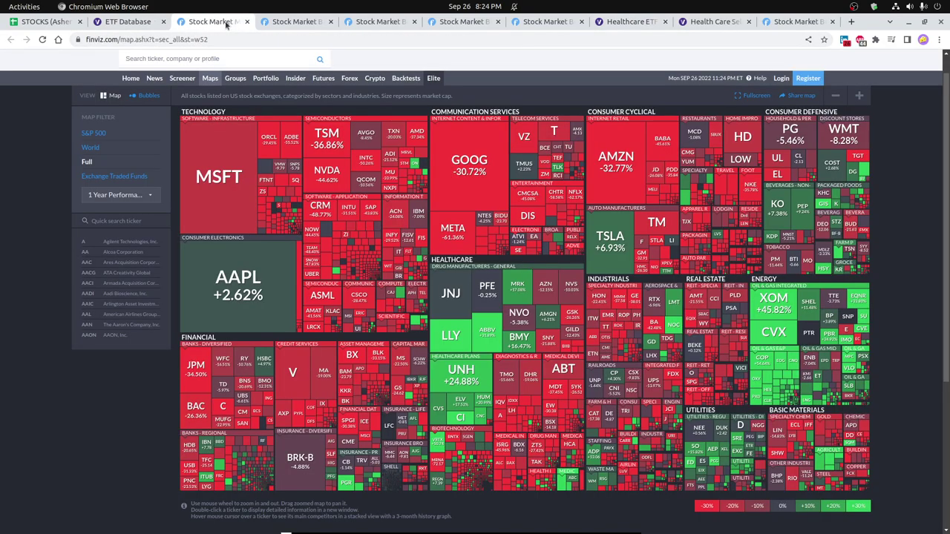
{"action": "left_click", "coordinate": [273, 22]}
{"action": "left_click", "coordinate": [369, 21]}
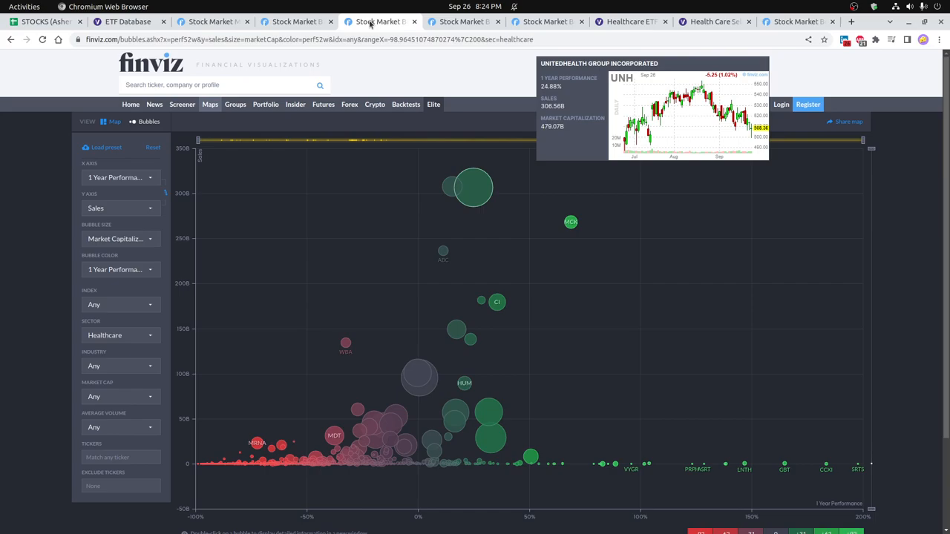
{"action": "left_click", "coordinate": [452, 22]}
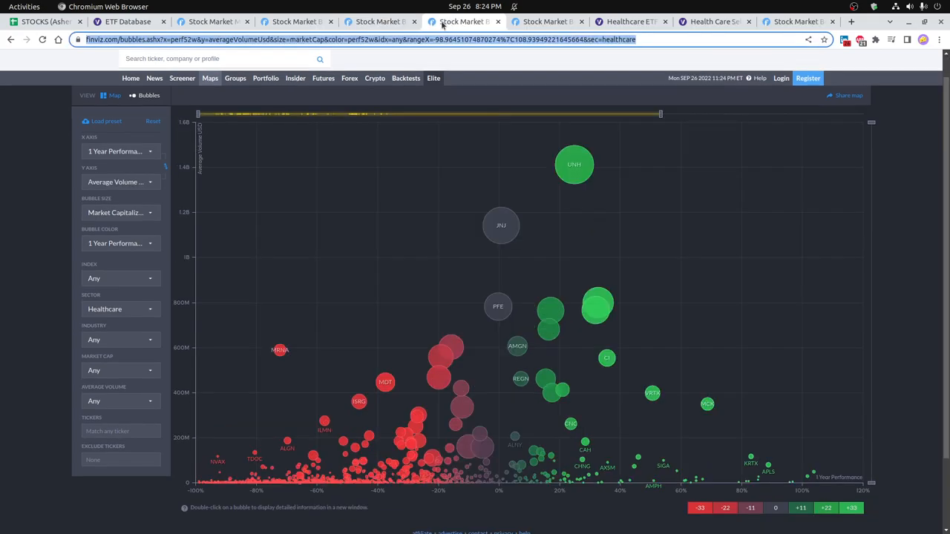
{"action": "left_click", "coordinate": [631, 21]}
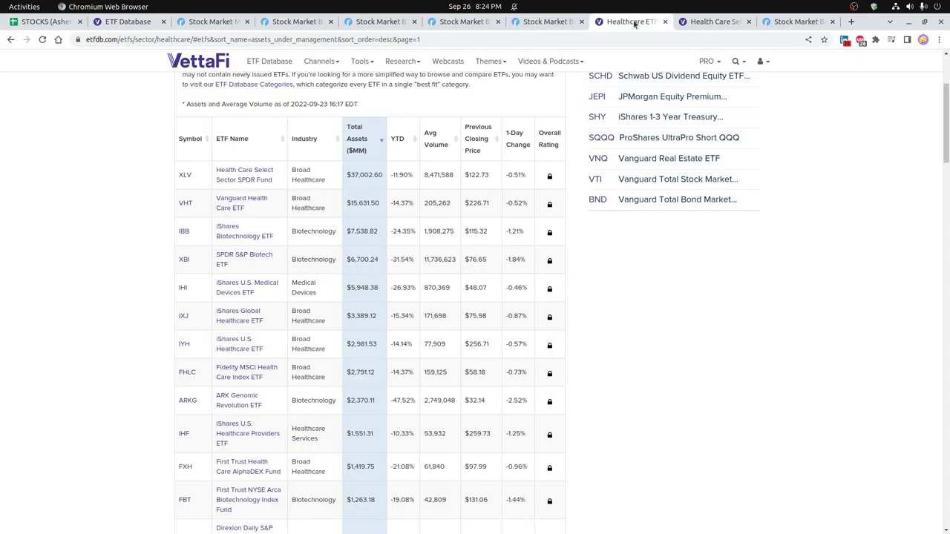